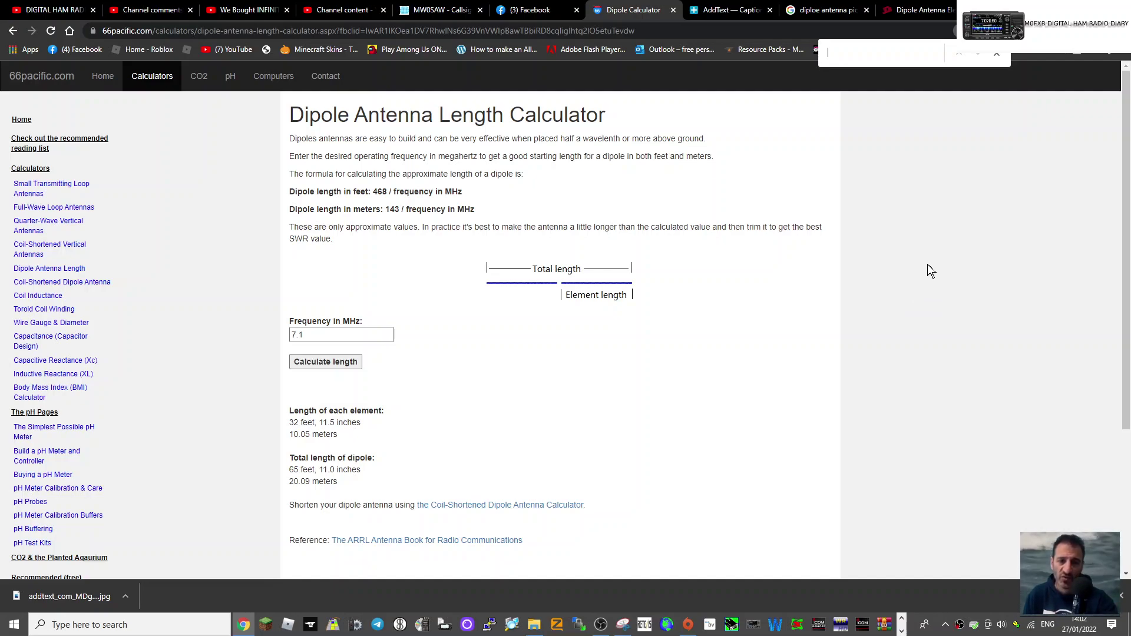
Check the antenna image, then calculate 3.7 MHz: 63 ft 2.9 in per element, 126 ft 5.8 in total.
left_click(807, 11)
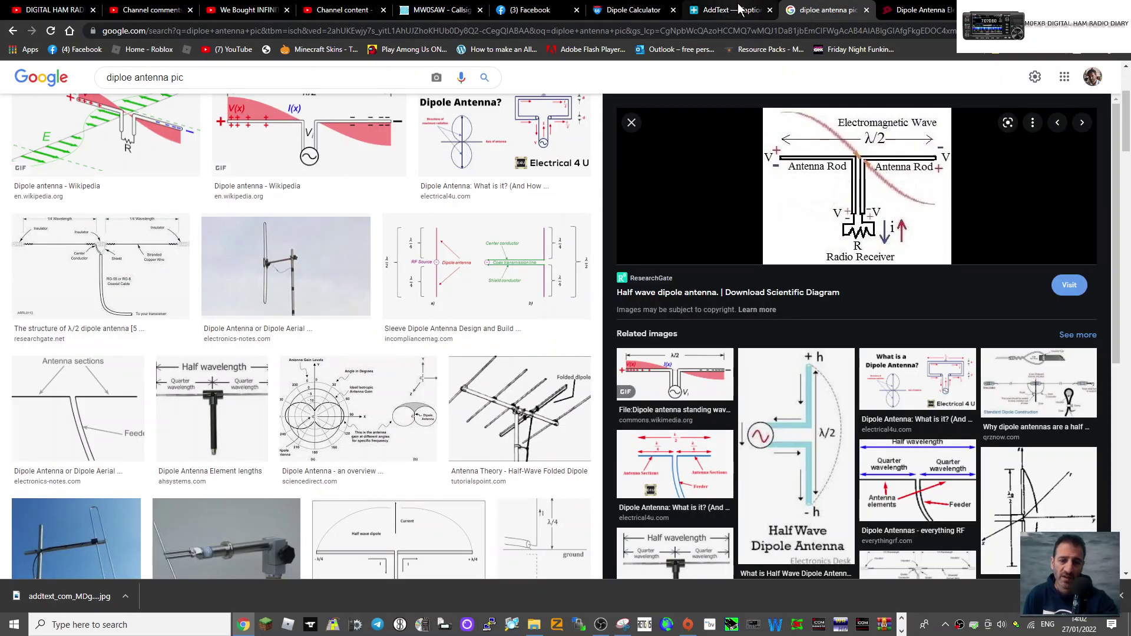
left_click(633, 10)
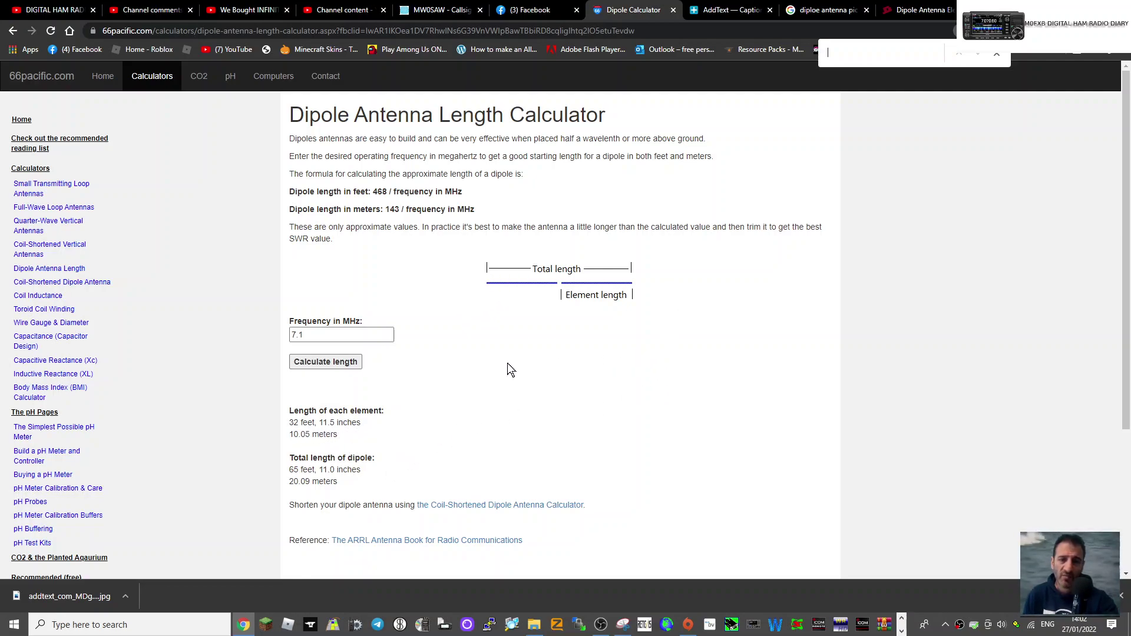
left_click(380, 335)
key("BackSpace")
key("BackSpace")
key("BackSpace")
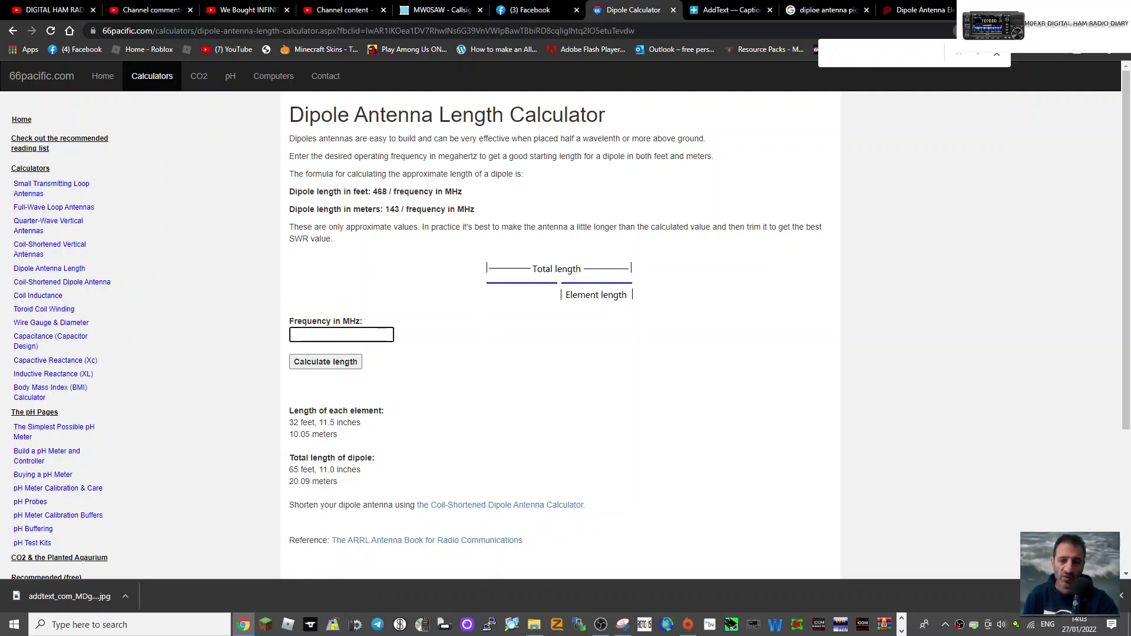
type("3.7")
left_click(306, 360)
left_click(325, 361)
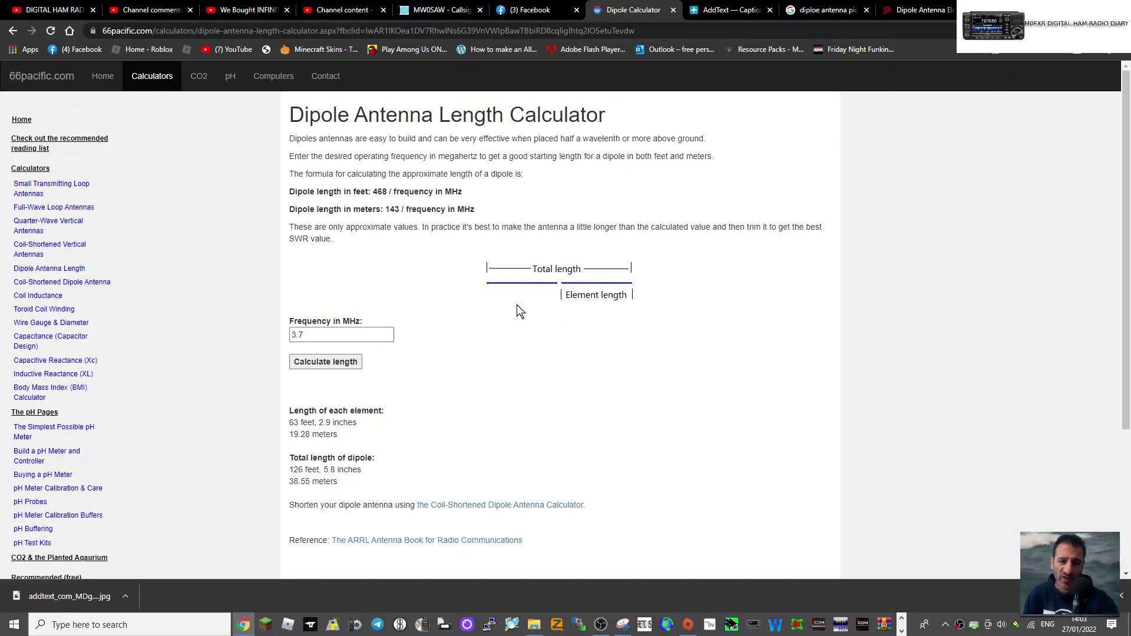
Replace the frequency with 27 MHz to get 8 ft 8.0 in per element, 17 ft 4.0 in total.
left_click(341, 334)
type("27")
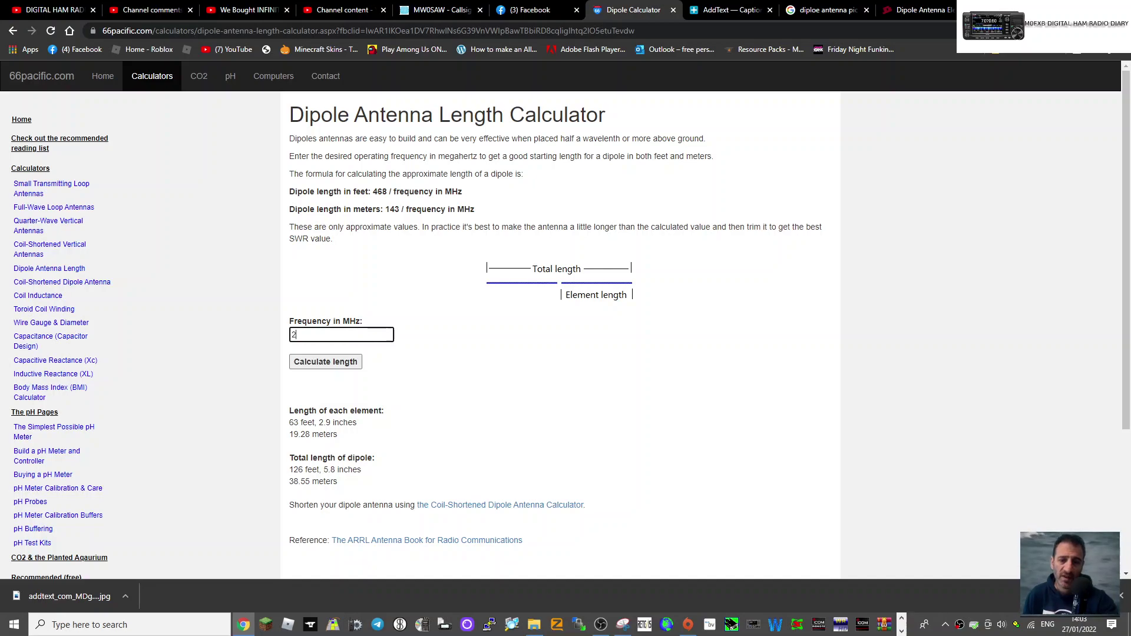
left_click(325, 362)
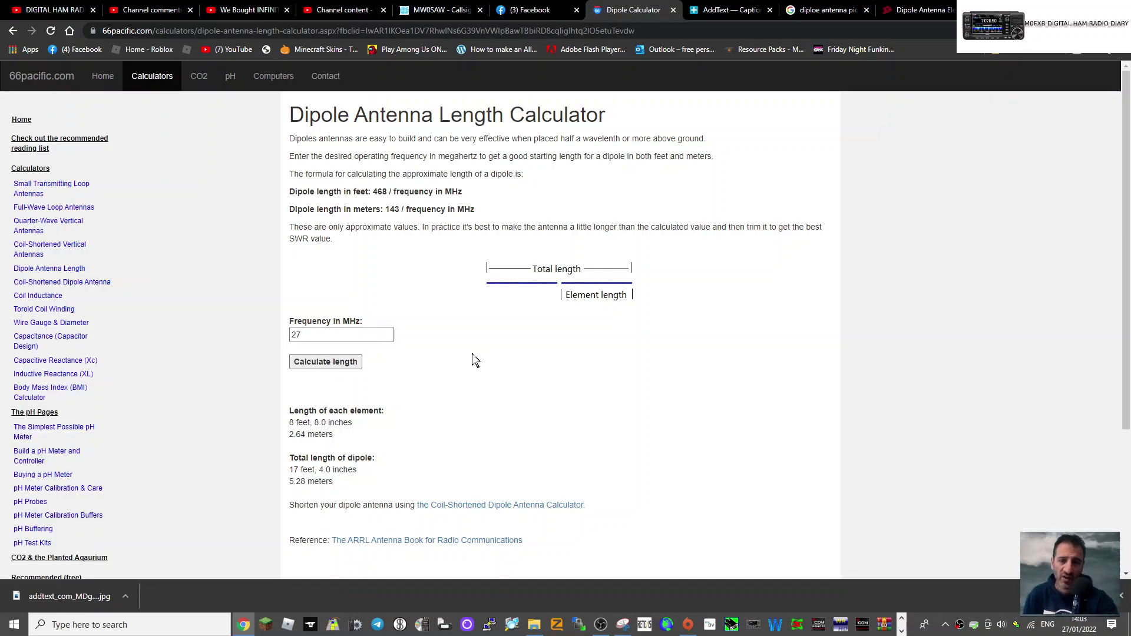
left_click(344, 334)
Calculate 145 MHz: 1 ft 7.4 in (0.49 m) per element, 3 ft 2.7 in total.
key("BackSpace")
type("145")
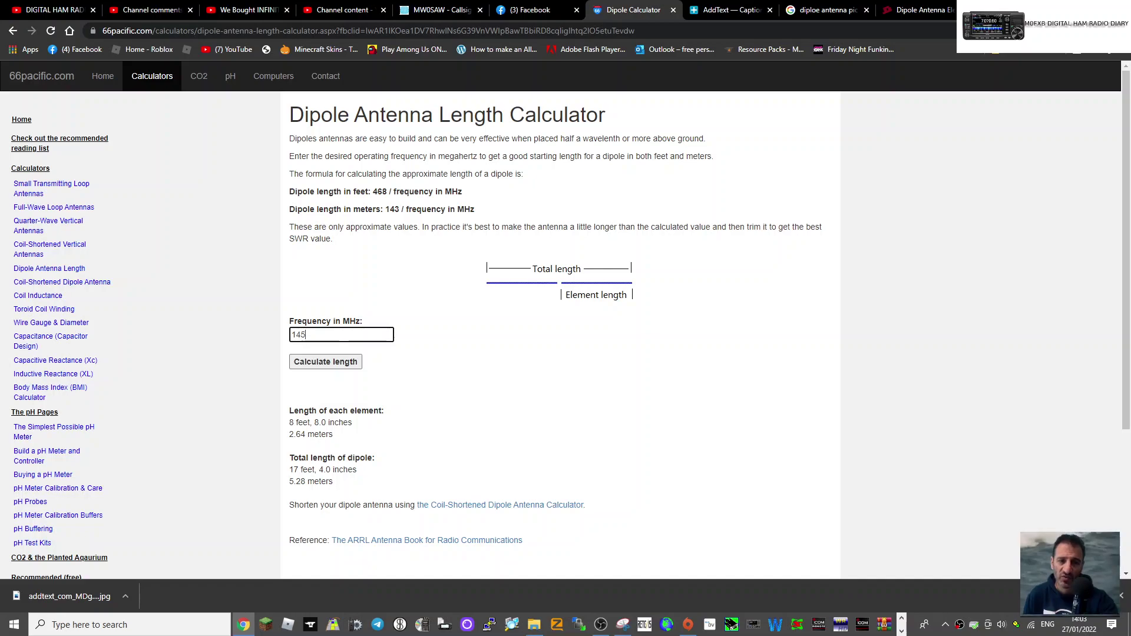
left_click(326, 362)
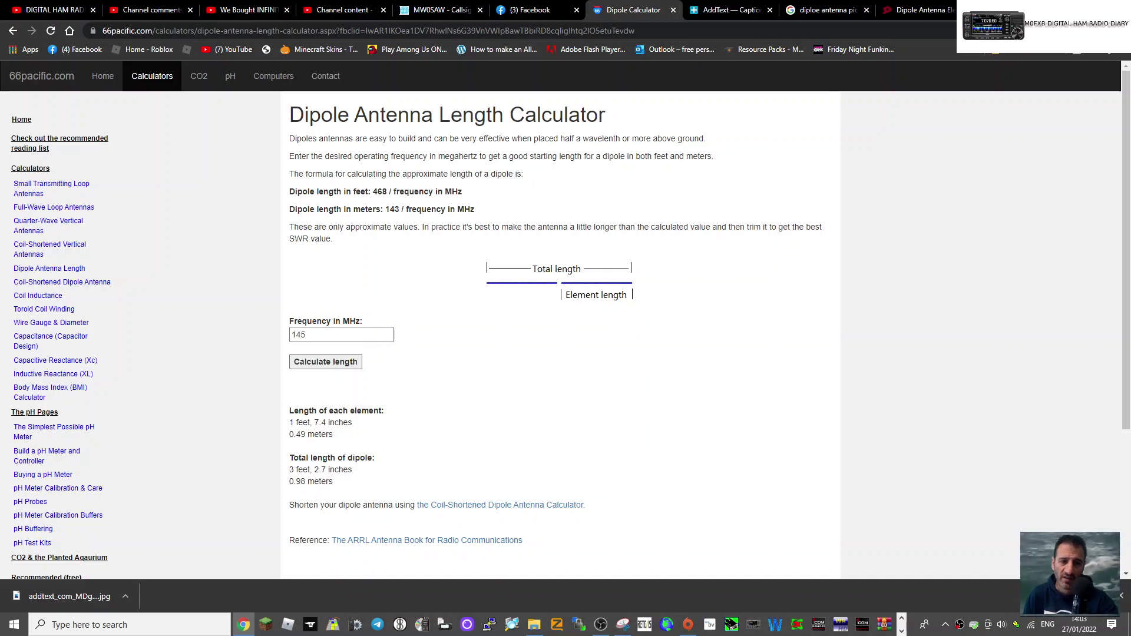
left_click(354, 335)
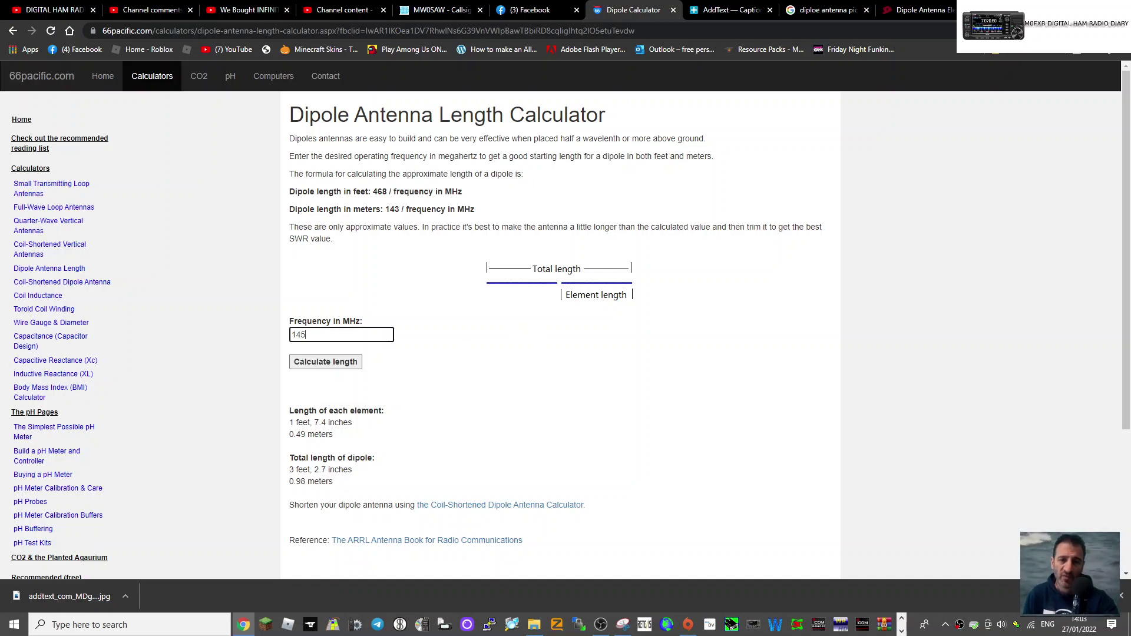
Calculate 430 MHz: 6.5 in (0.17 m) per element, 1 ft 1.1 in total.
key("BackSpace")
key("BackSpace")
key("BackSpace")
type("430")
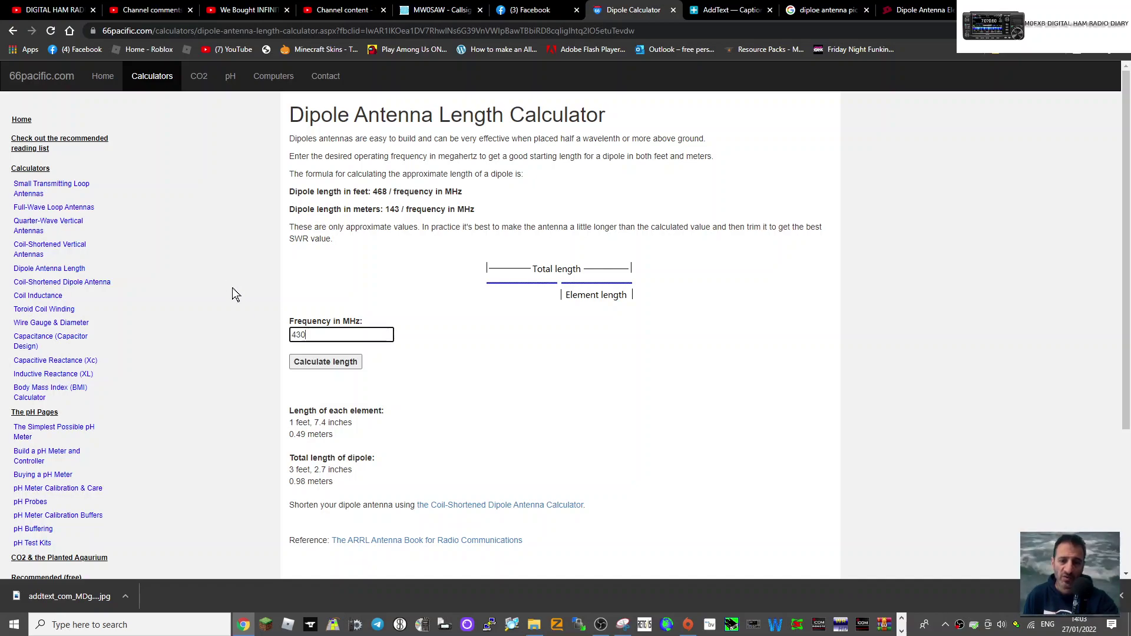
left_click(325, 362)
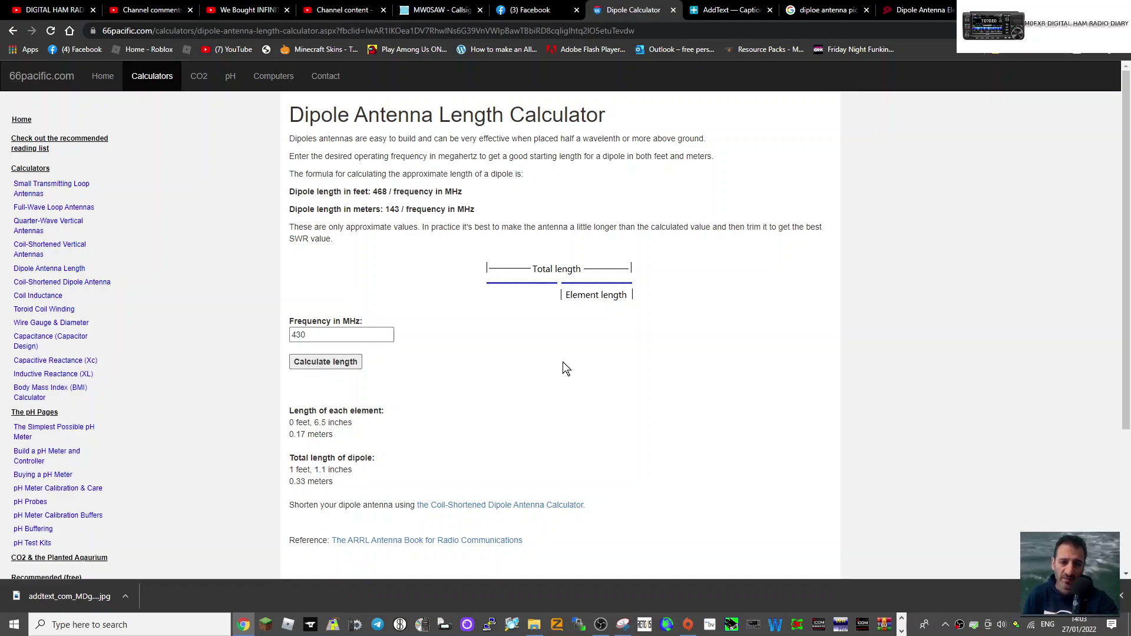